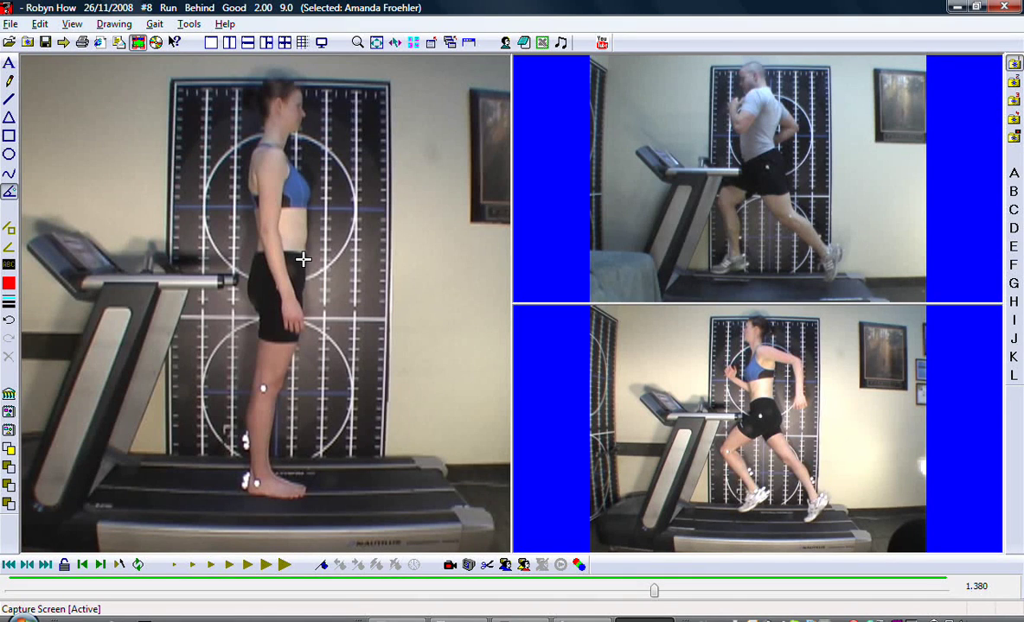
Measure the pelvic tilt angle along the waistband in the standing side-view clip and erase the measurement.
left_click_drag(299, 258, 251, 257)
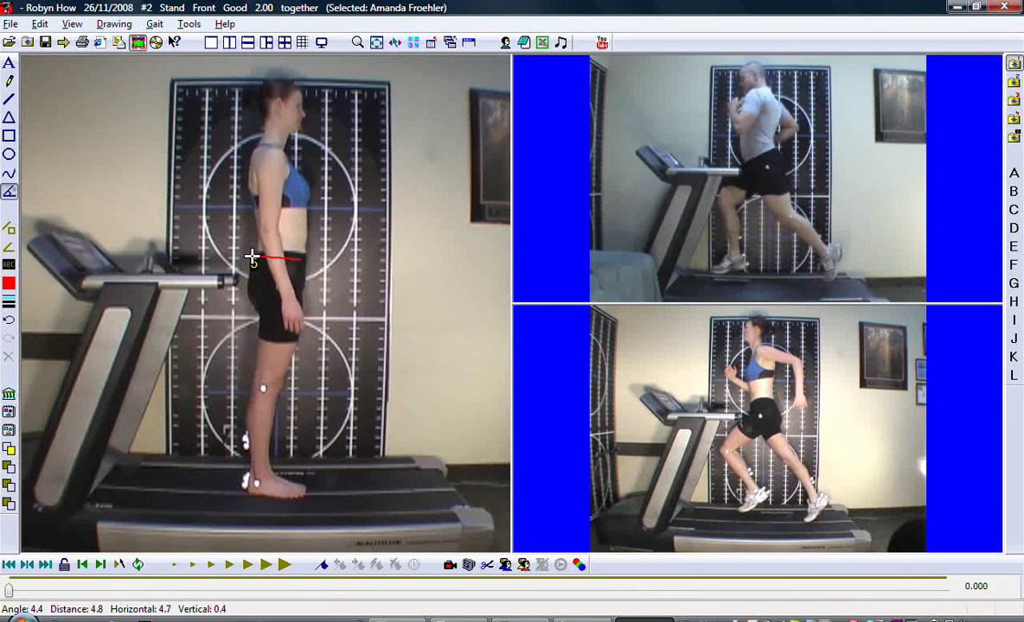
left_click_drag(251, 257, 252, 258)
left_click_drag(251, 257, 321, 256)
left_click(7, 345)
Draw a vertical line about 14.2 long from the shoulder to the hip of the standing subject and delete it.
left_click(9, 99)
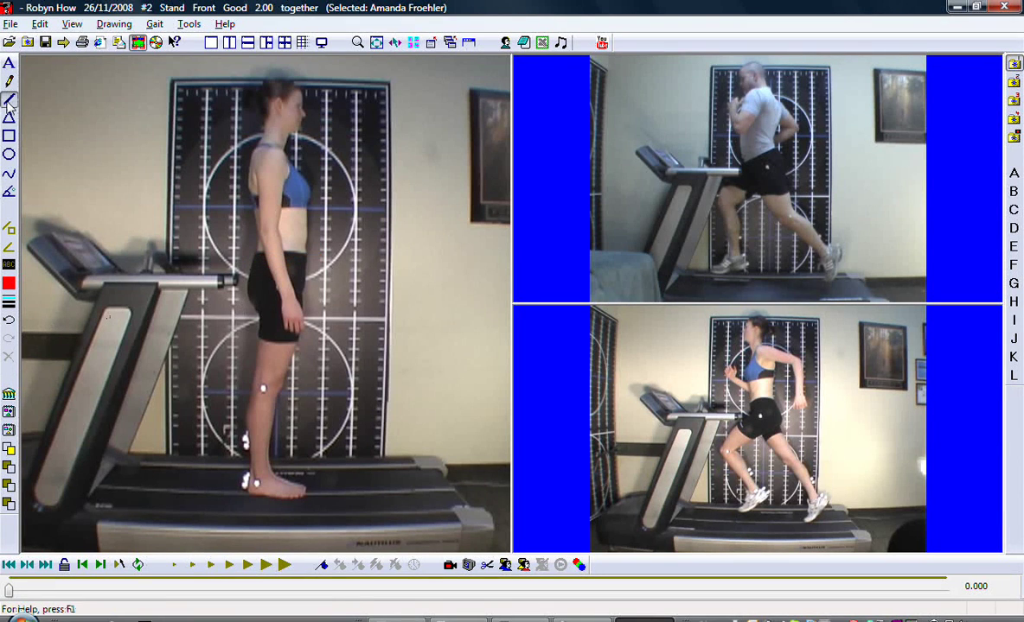
left_click_drag(263, 157, 263, 288)
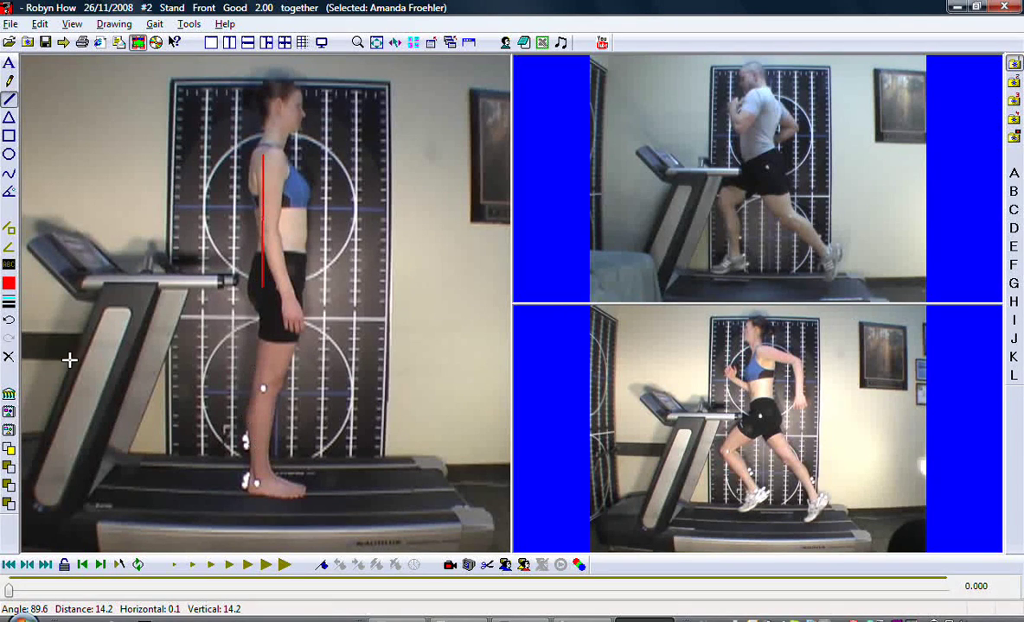
left_click(9, 357)
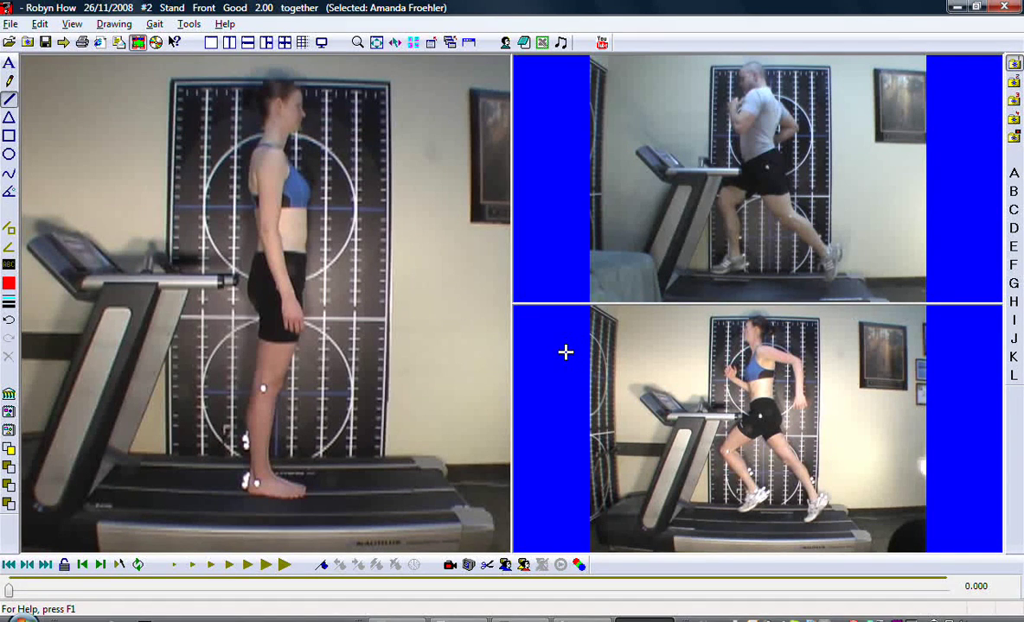
Advance the female runner's clip to 1.396, measure the waistband's tilt angle against horizontal, and erase the measurement.
left_click(13, 192)
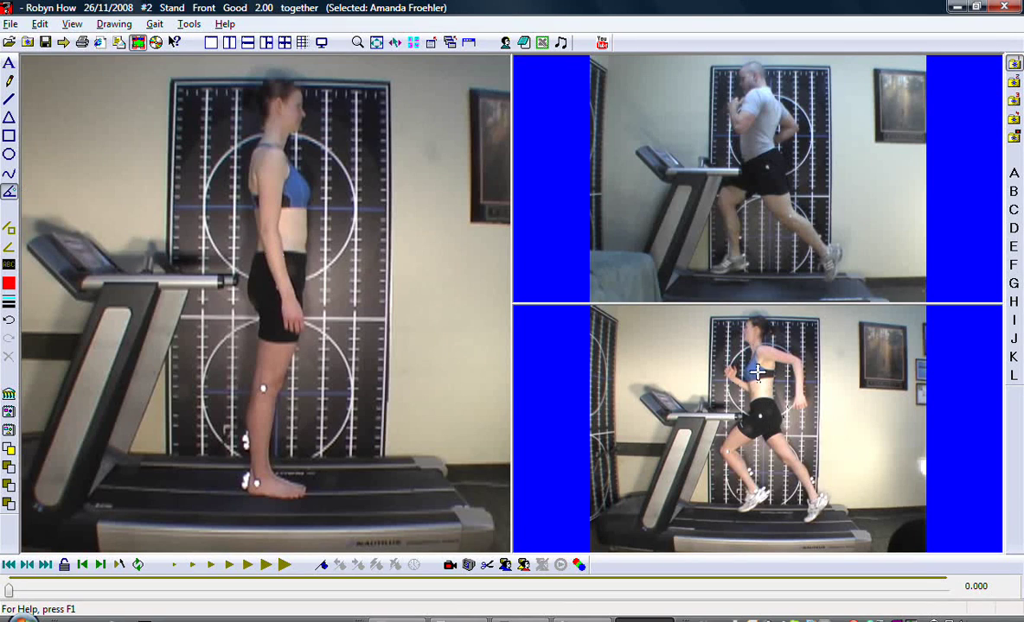
key("Right")
key("Right")
left_click(559, 366)
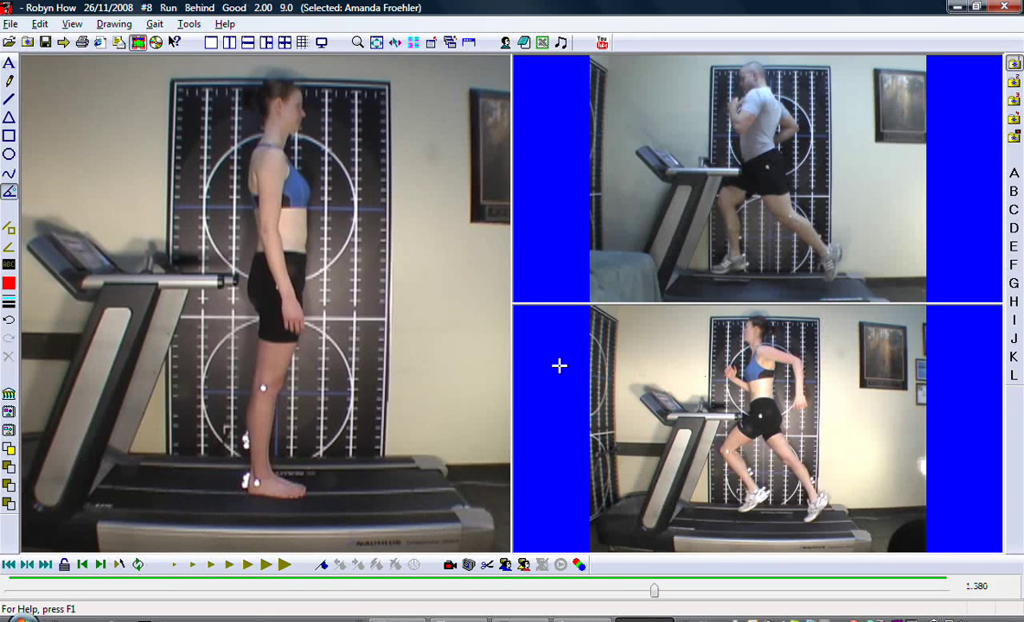
key("Right")
key("Right")
key("Right")
key("Right")
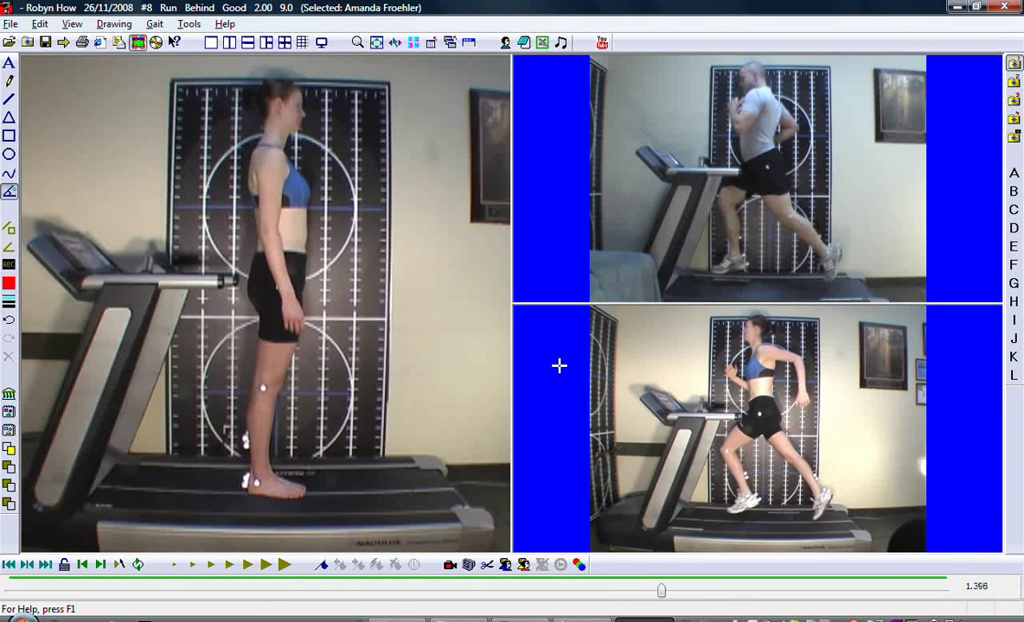
key("Right")
left_click(748, 403)
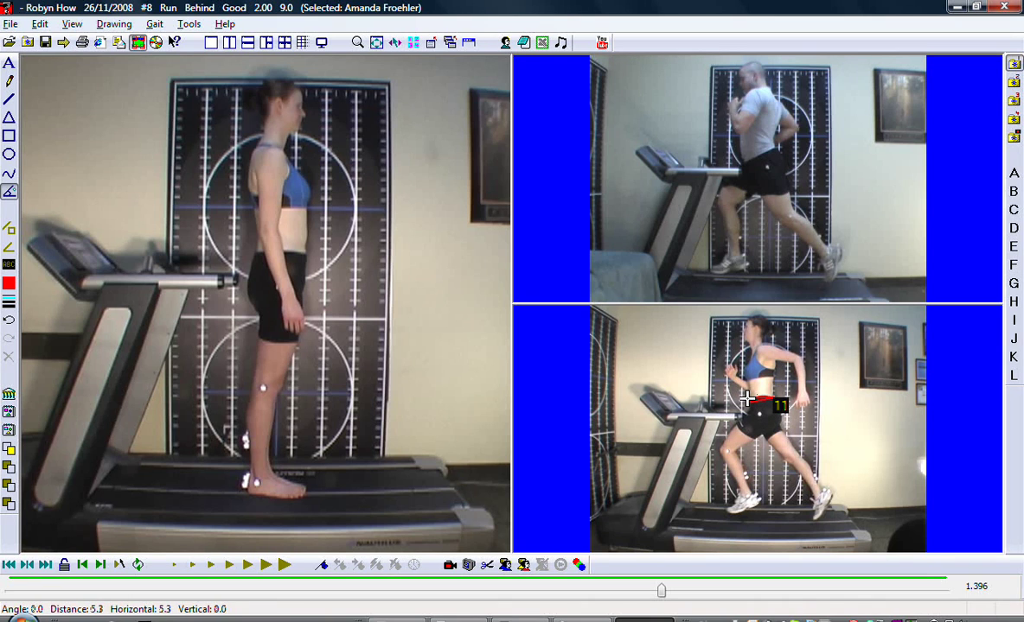
left_click(746, 398)
left_click(8, 357)
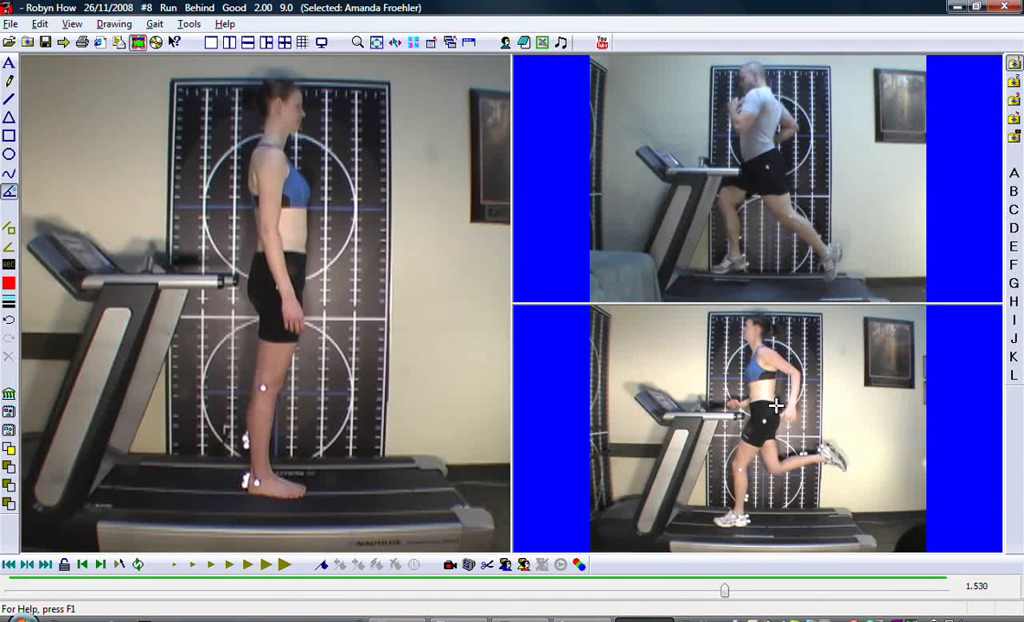
Measure the female runner's waistband tilt at 1.530, erase the angle, and step her clip back to 1.496.
left_click_drag(775, 405, 749, 396)
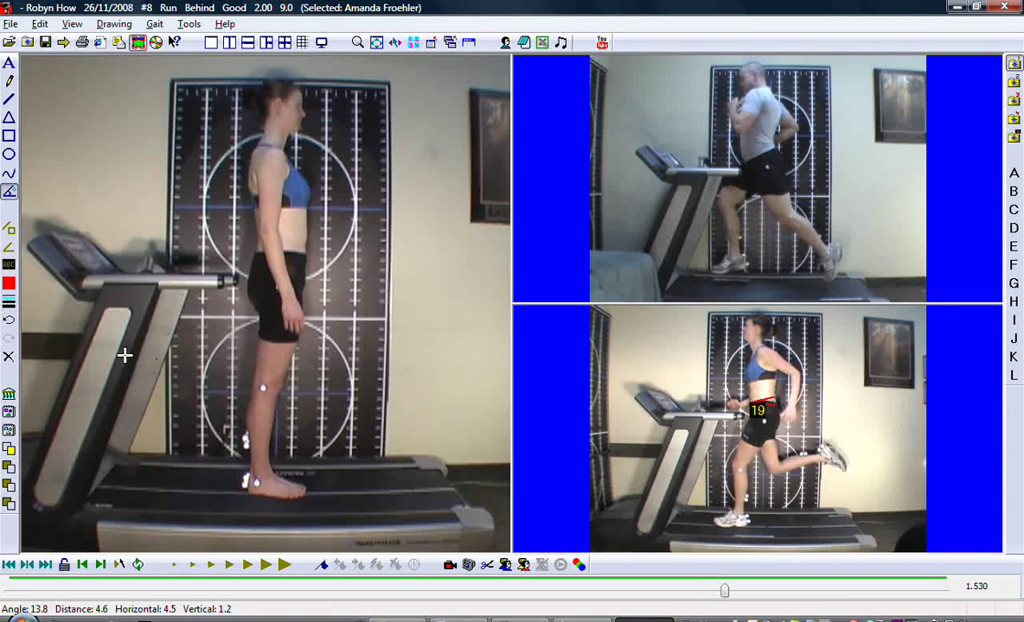
left_click(9, 357)
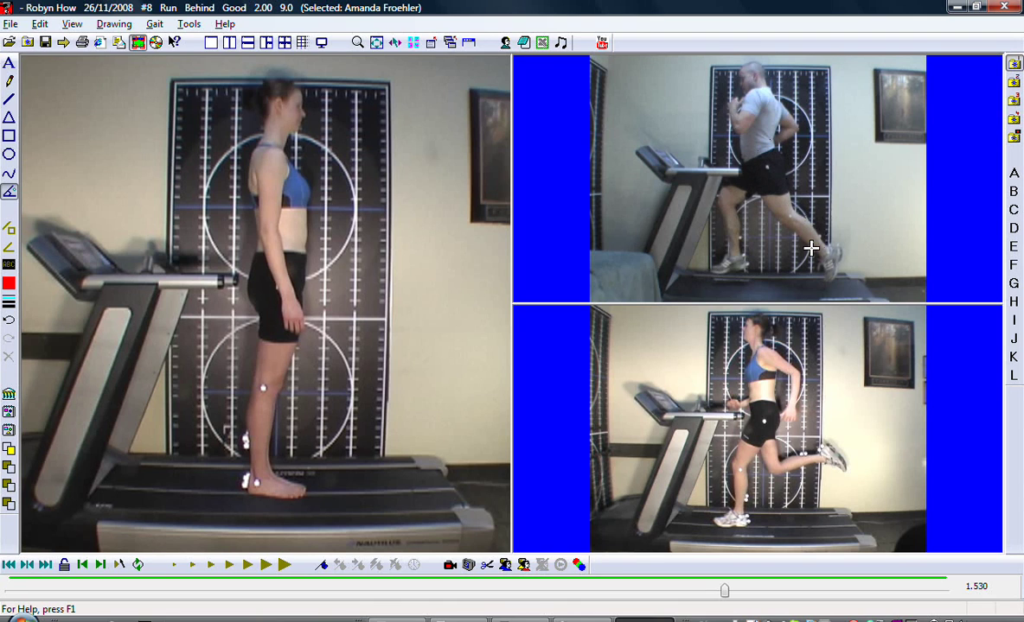
key("Left")
key("Left")
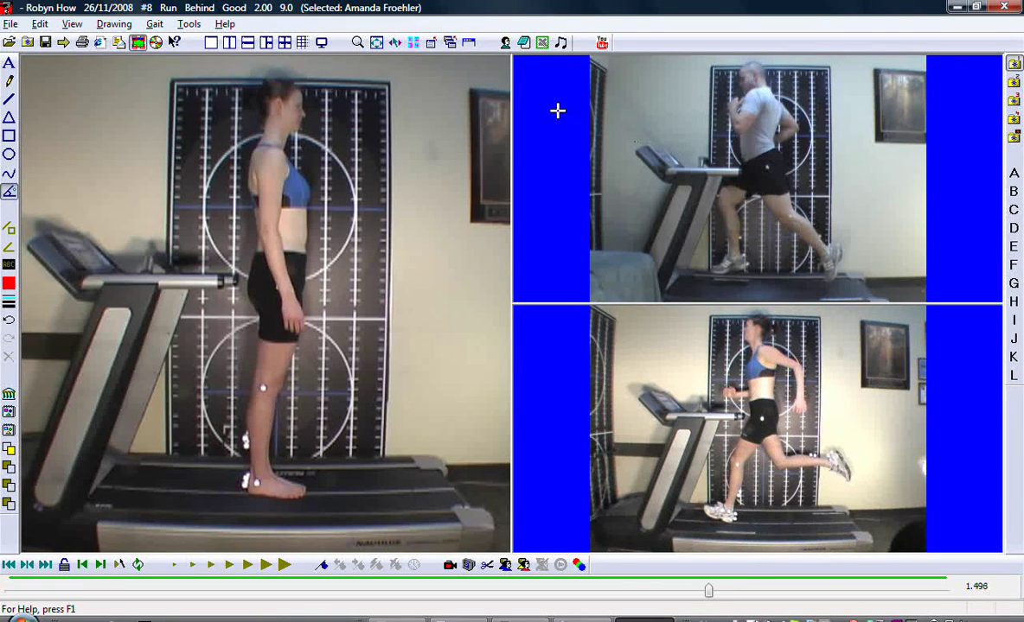
Measure the male runner's waistband tilt against horizontal at 0.617, dismissing the Windows color scheme dialog, and erase the angle.
left_click(557, 110)
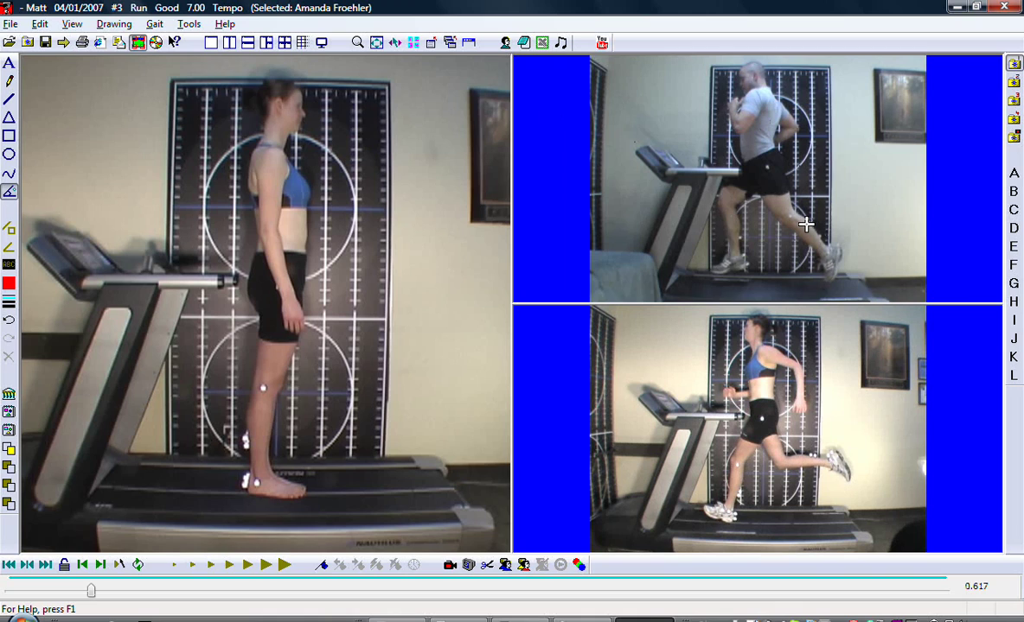
key("Right")
key("Left")
key("Left")
key("Right")
left_click(714, 150)
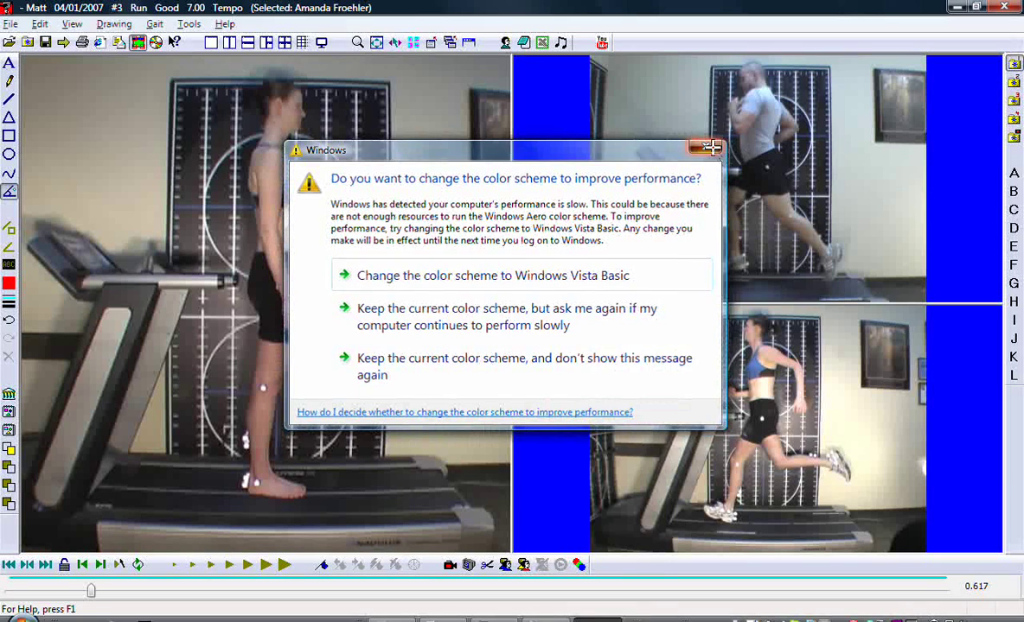
mouse_move(746, 161)
left_mouse_down()
mouse_move(779, 150)
mouse_move(740, 148)
left_mouse_up()
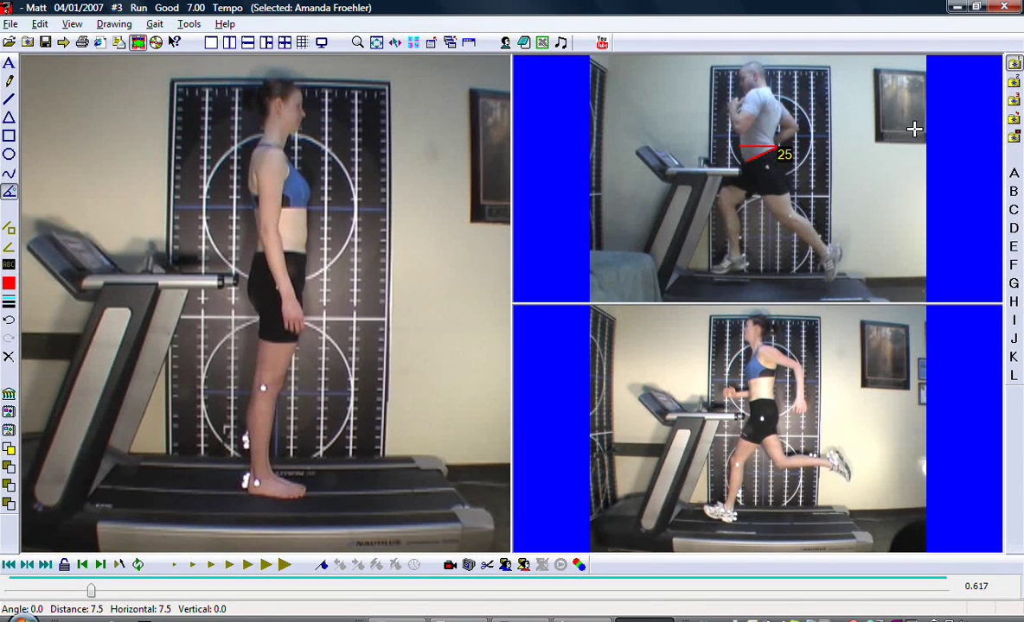
left_click(8, 356)
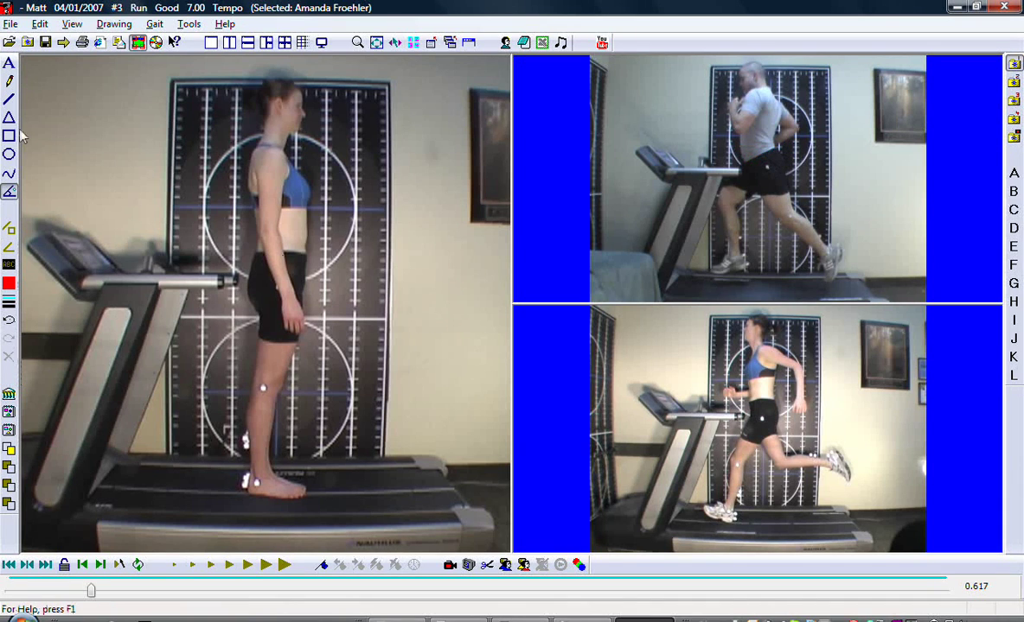
Draw a curve along the arch of the male runner's lower back at frame 0.617.
left_click(11, 174)
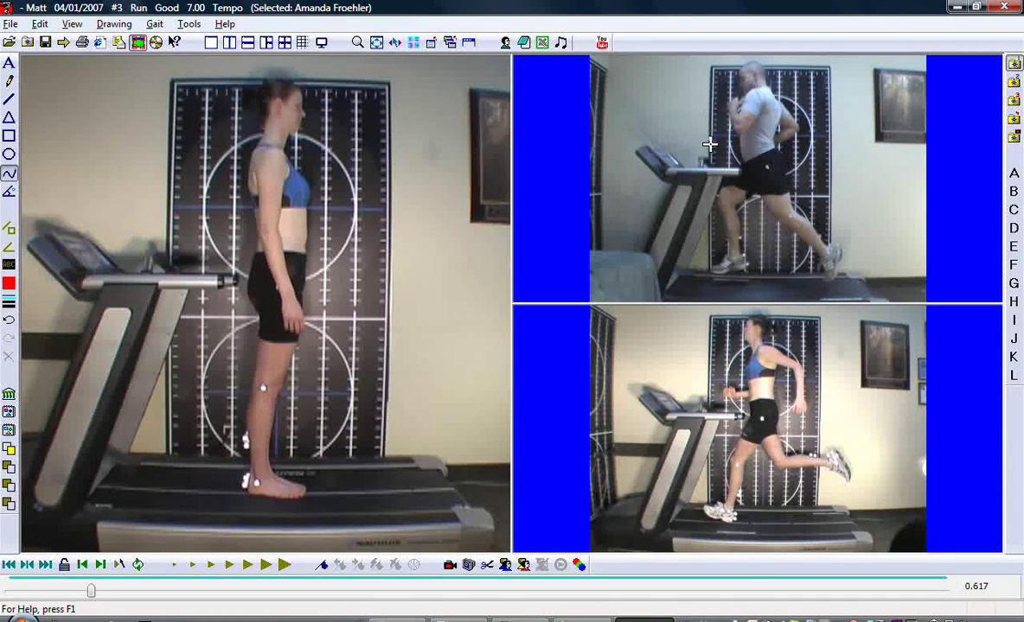
left_click(776, 116)
left_click(768, 137)
left_click(7, 175)
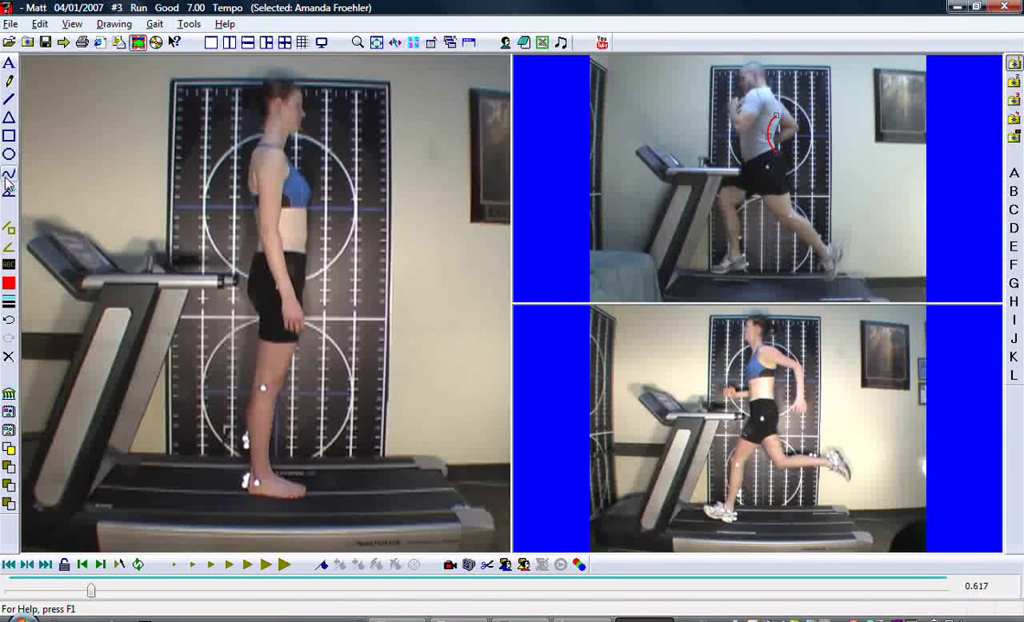